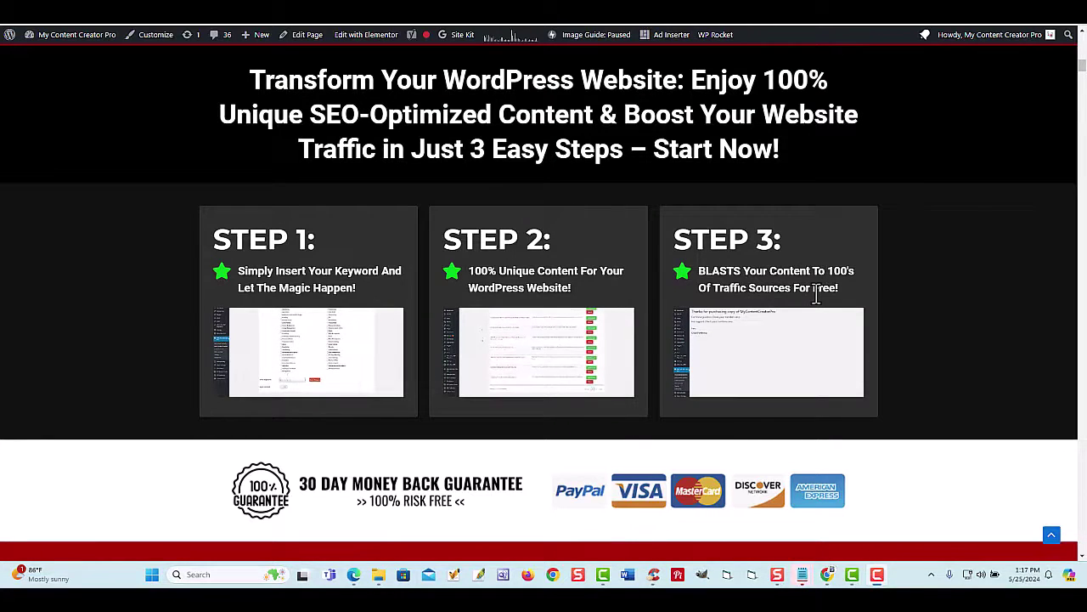
Scroll down and back up through the My Content Creator Pro sales page.
scroll(816, 293, down, 2)
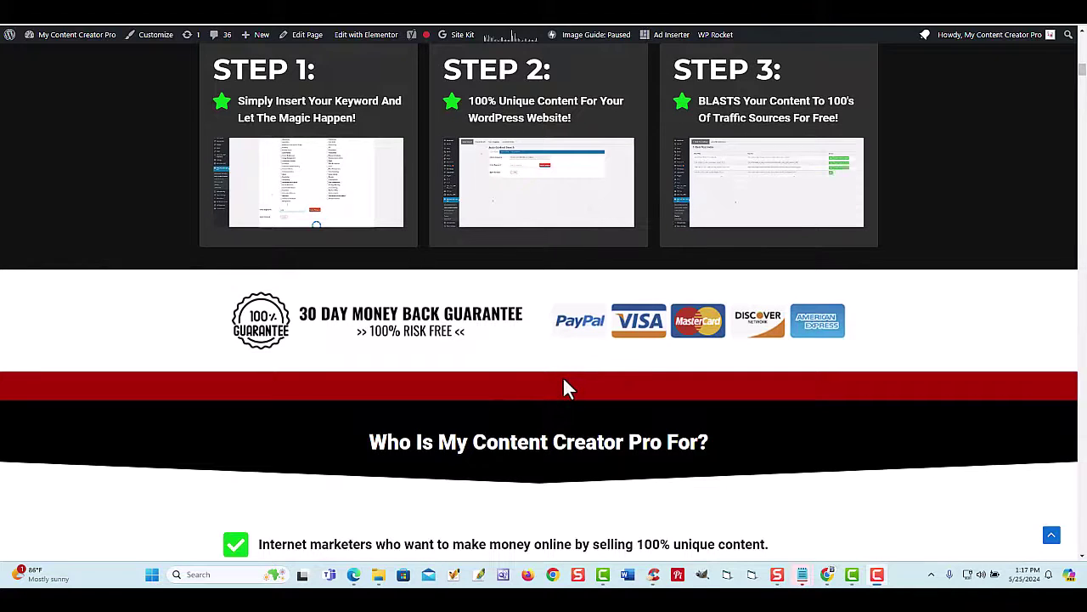
scroll(565, 383, up, 1)
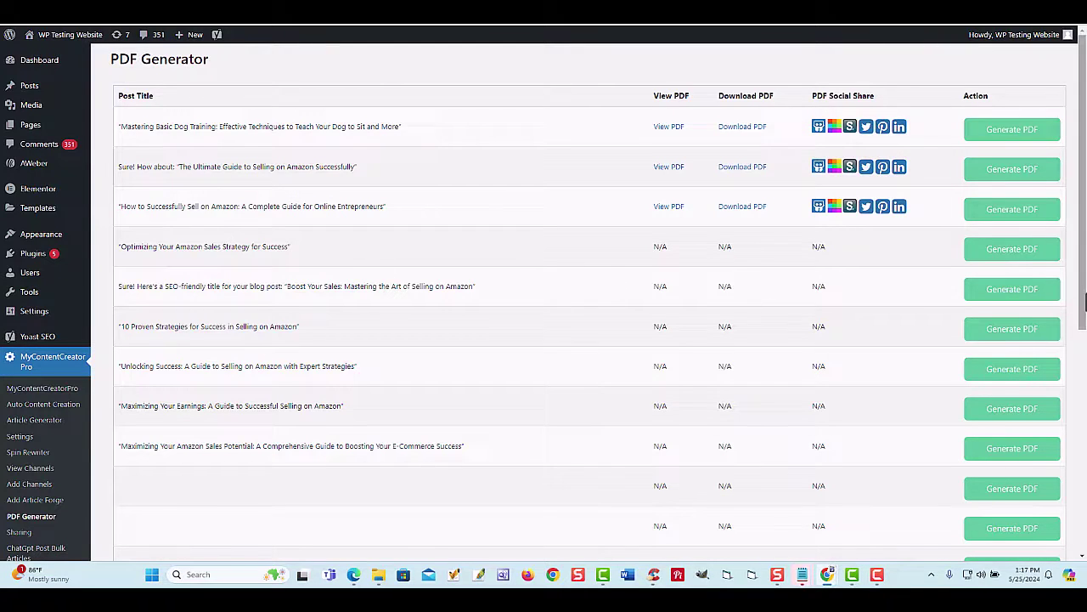
click(1015, 255)
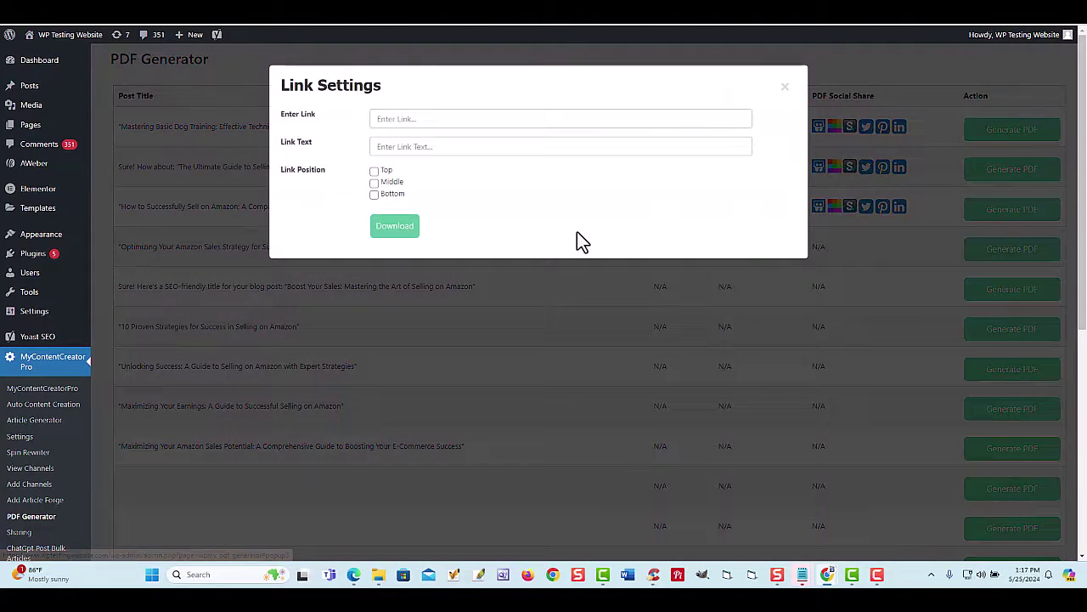
click(399, 119)
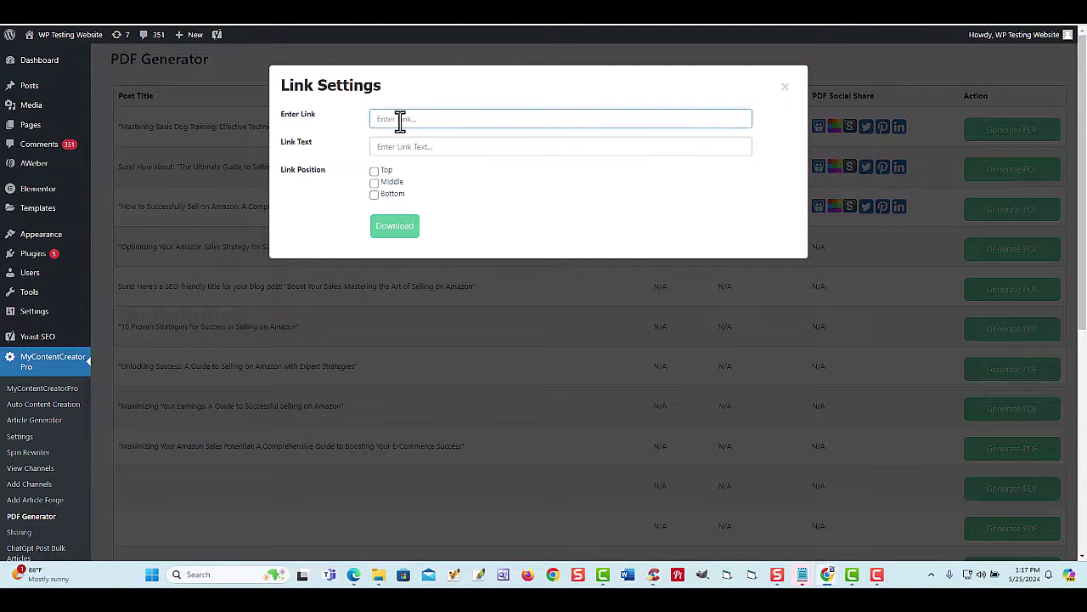
key(Caps_Lock)
text(www)
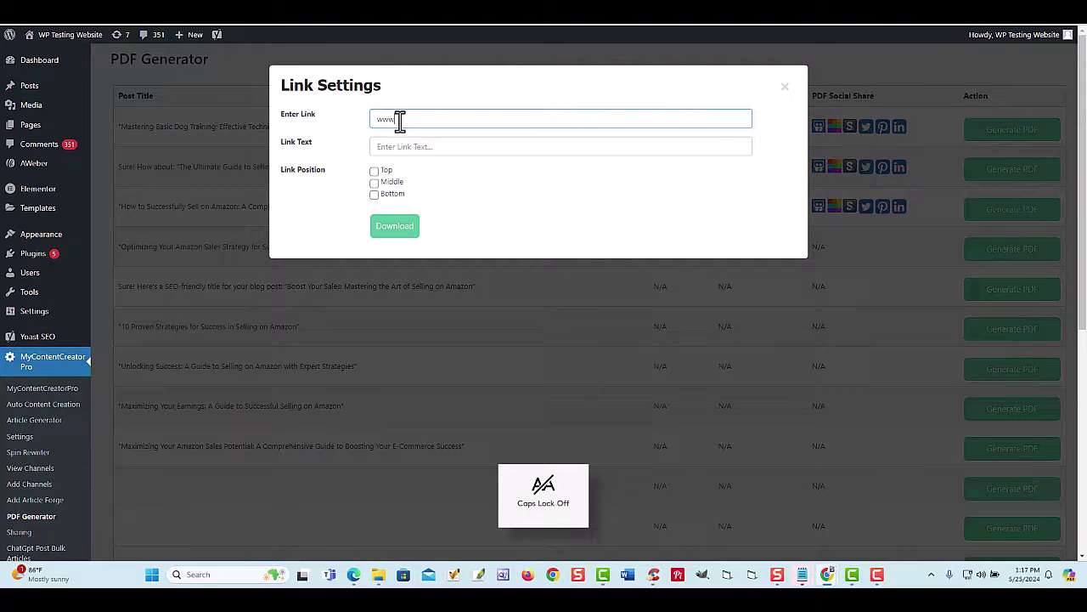
text(.google.com)
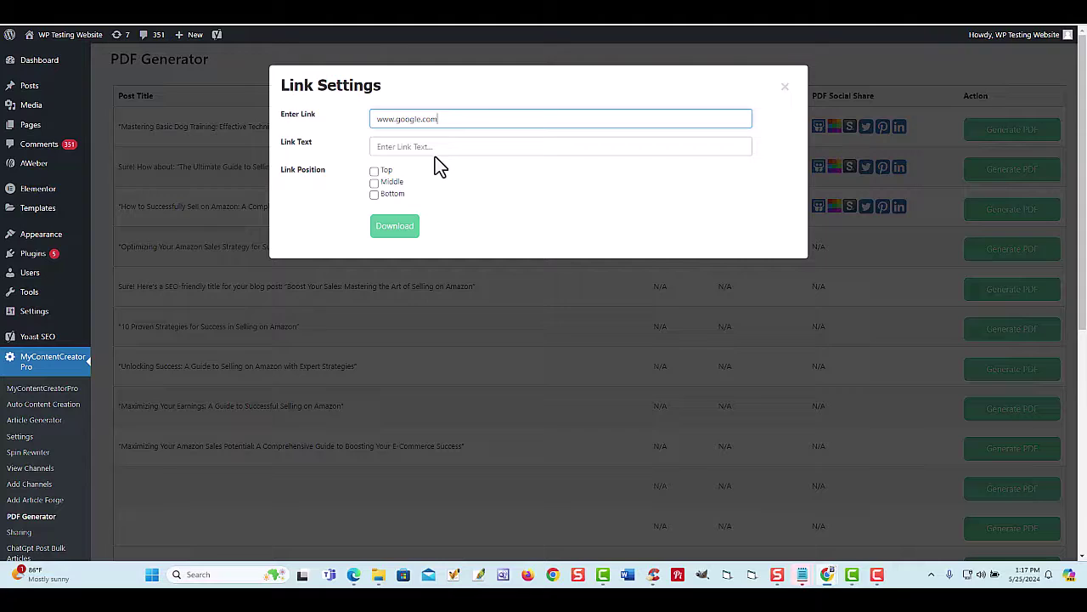
click(413, 150)
text(ck )
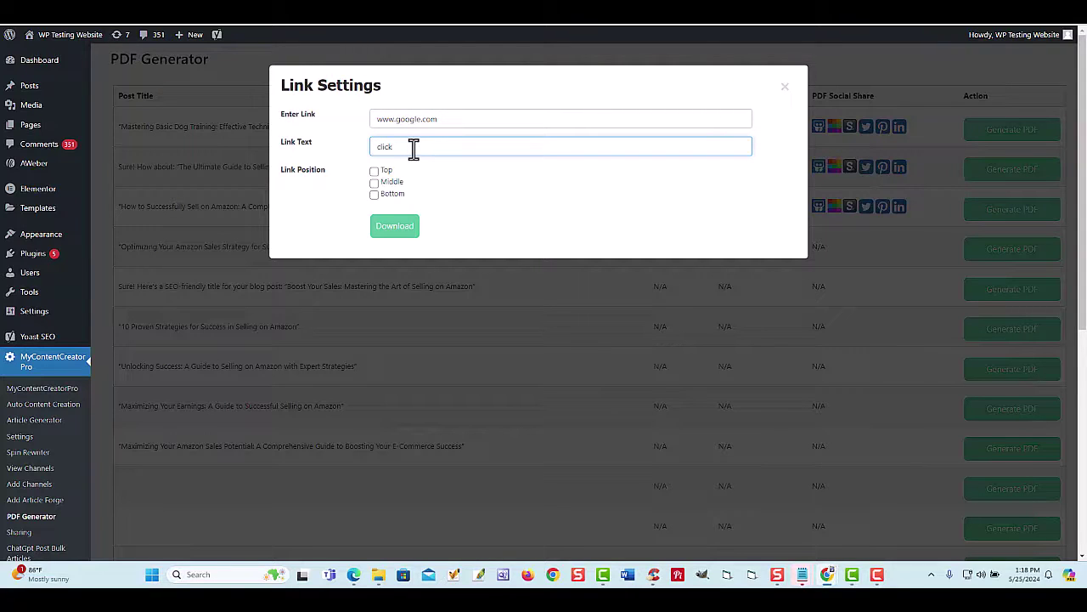
text(here)
click(374, 172)
click(374, 184)
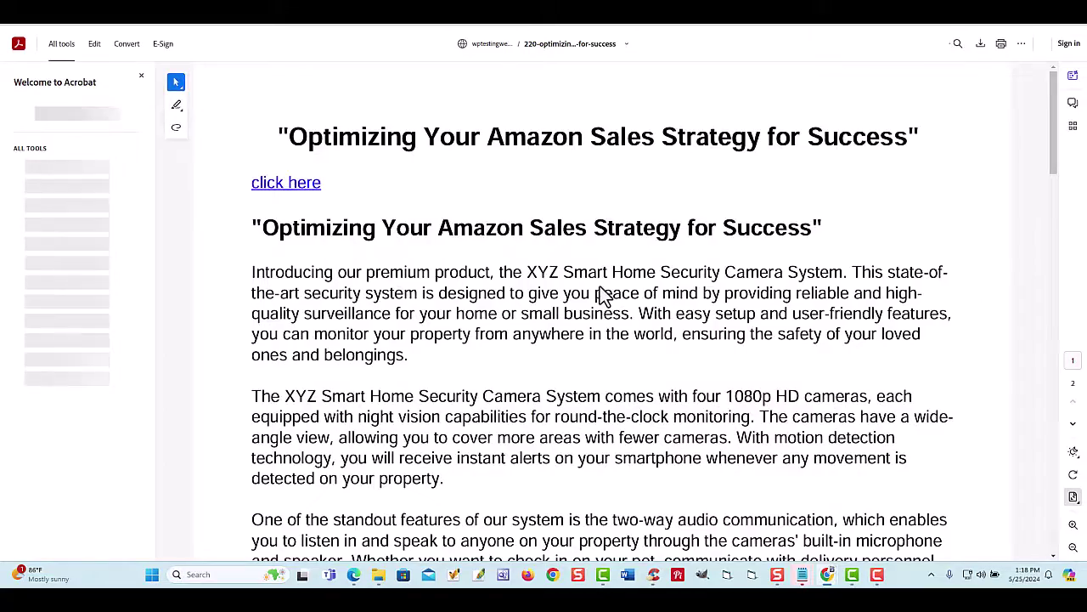
Scroll through the generated PDF to confirm the 'click here' links at top, middle and bottom.
scroll(599, 289, down, 5)
scroll(599, 289, down, 10)
scroll(599, 289, down, 5)
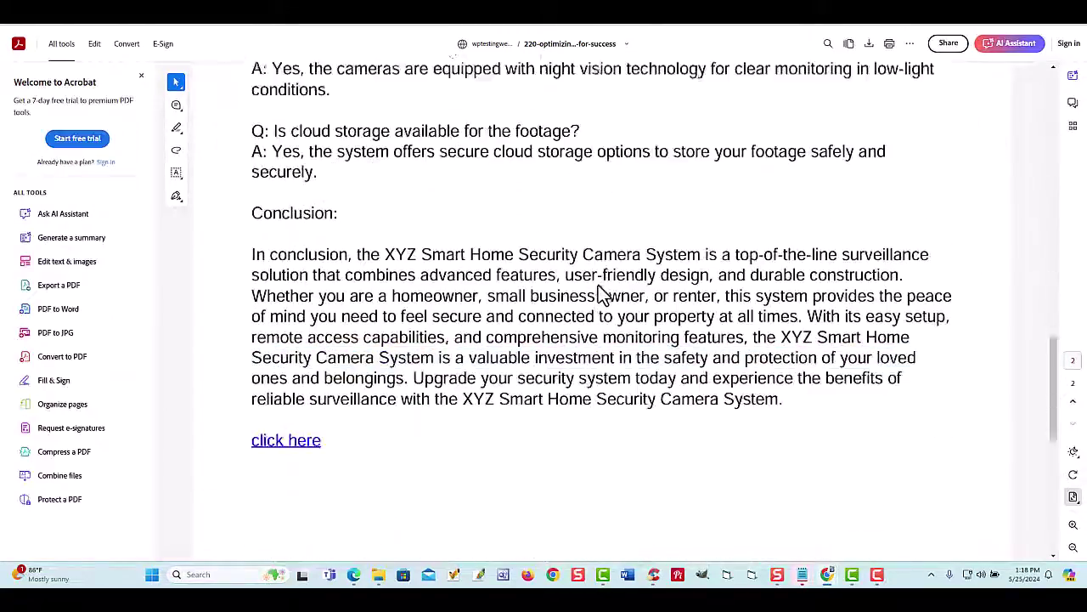
scroll(599, 289, down, 3)
scroll(598, 297, up, 8)
scroll(590, 297, up, 8)
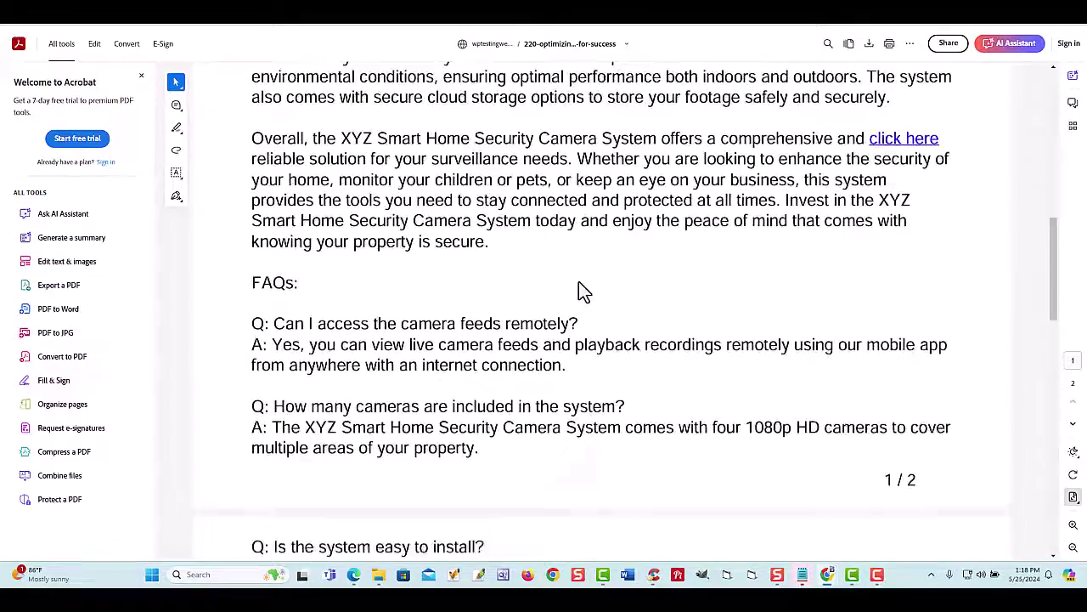
scroll(583, 292, up, 4)
scroll(502, 297, up, 5)
scroll(335, 253, up, 5)
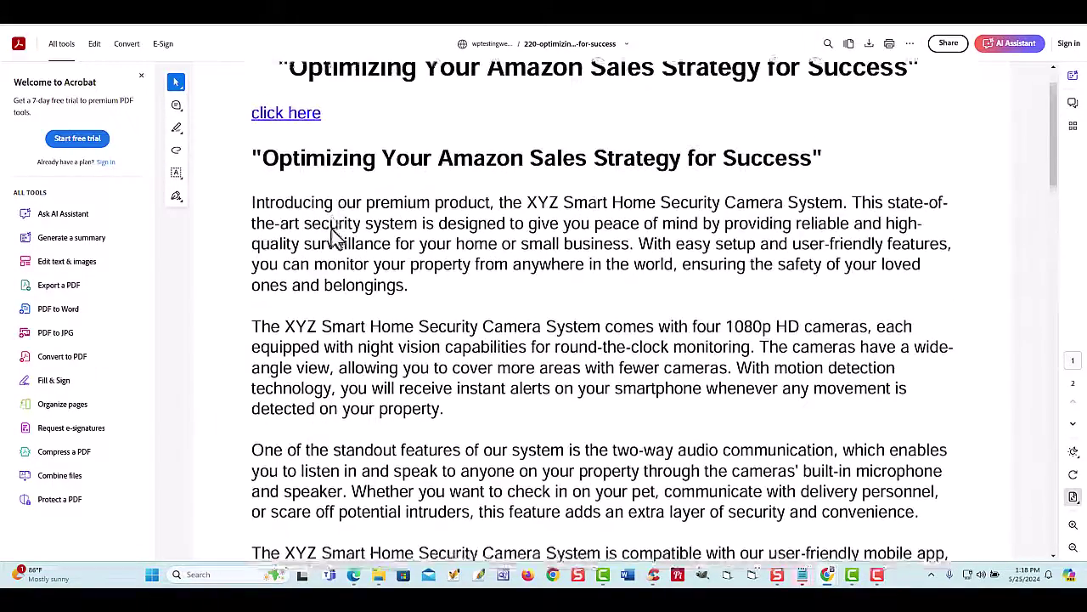
scroll(335, 231, up, 2)
Follow the top 'click here' link to Google, then close back to WordPress.
click(306, 193)
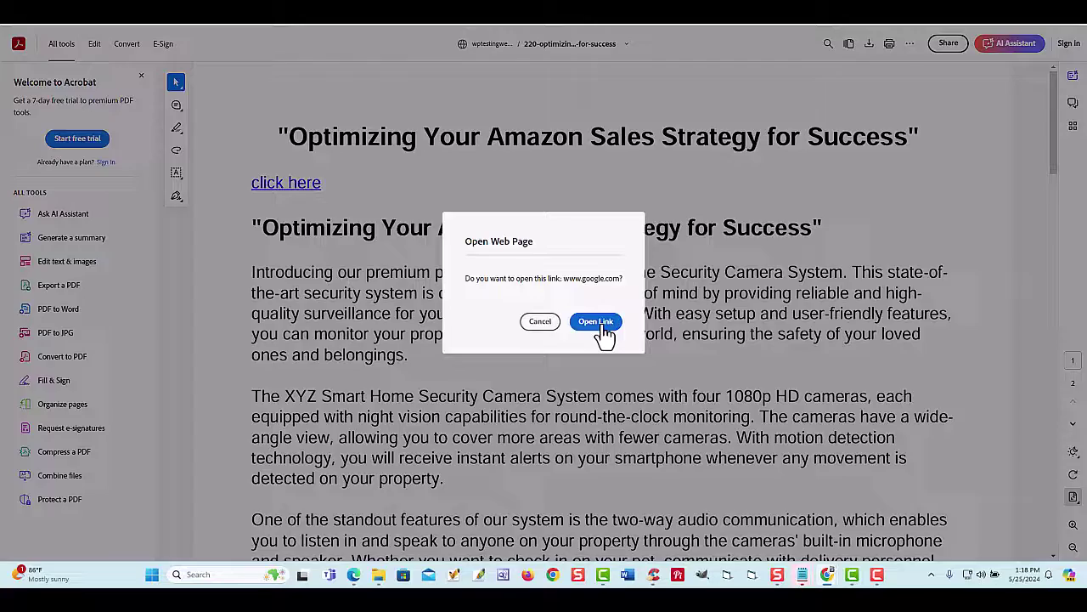
click(600, 323)
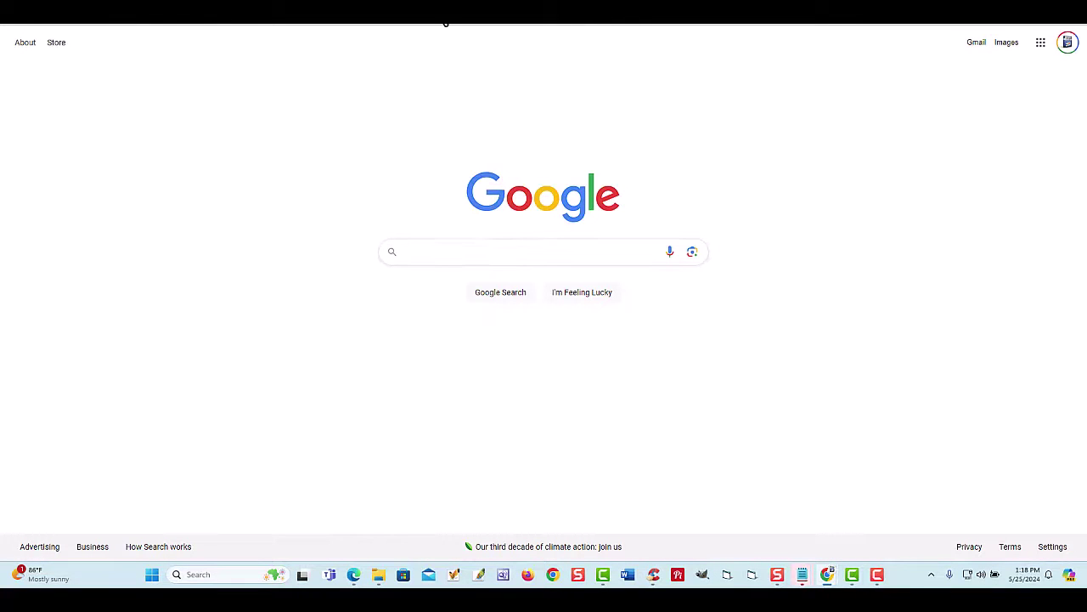
key(ctrl+w)
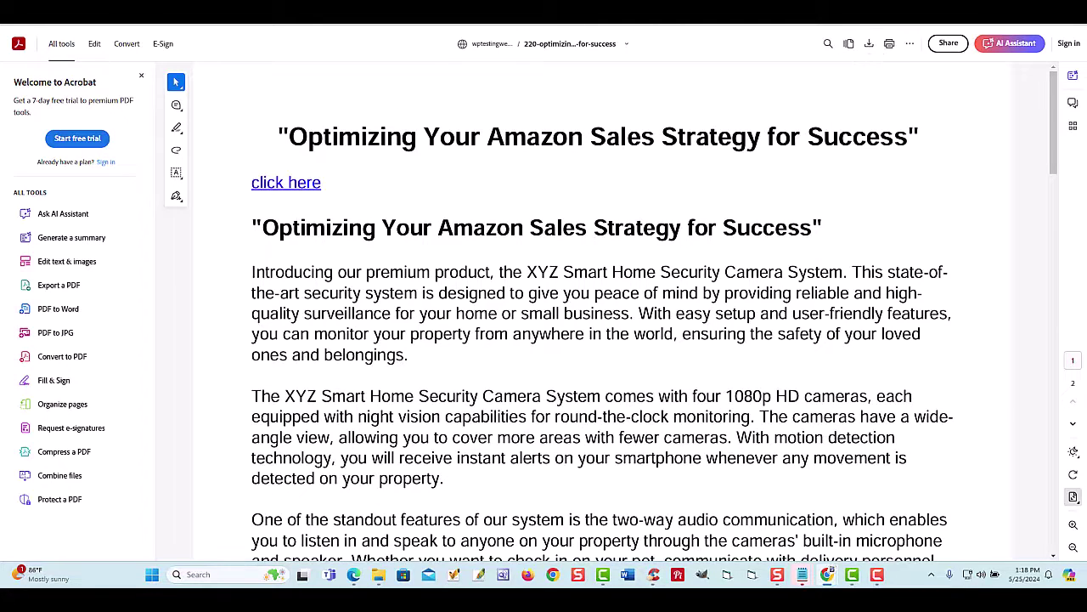
key(ctrl+w)
Close the Link Settings window to return to the PDF Generator table.
click(783, 89)
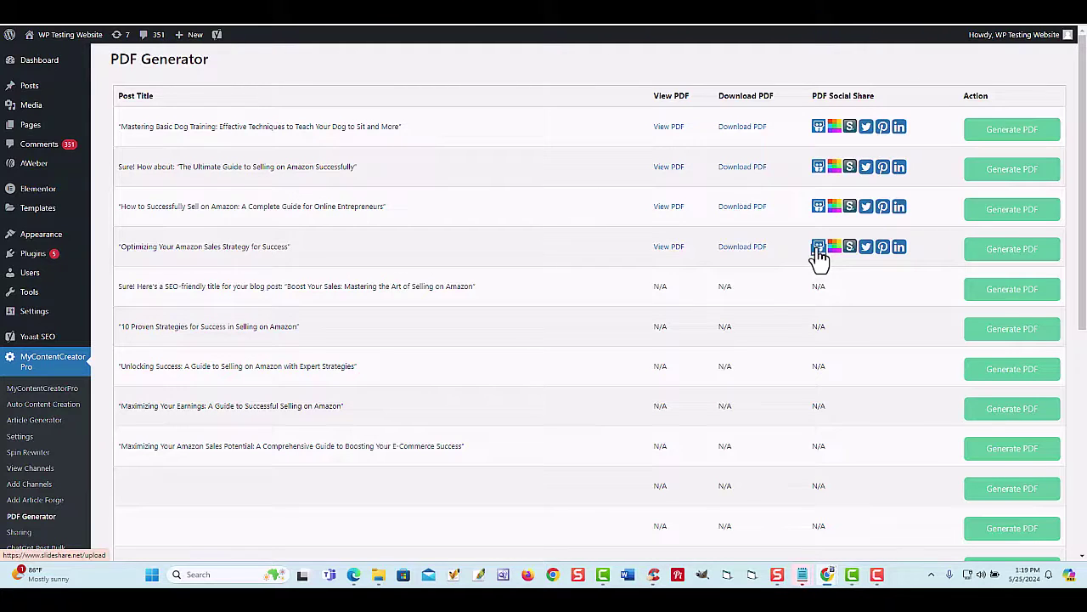
click(818, 247)
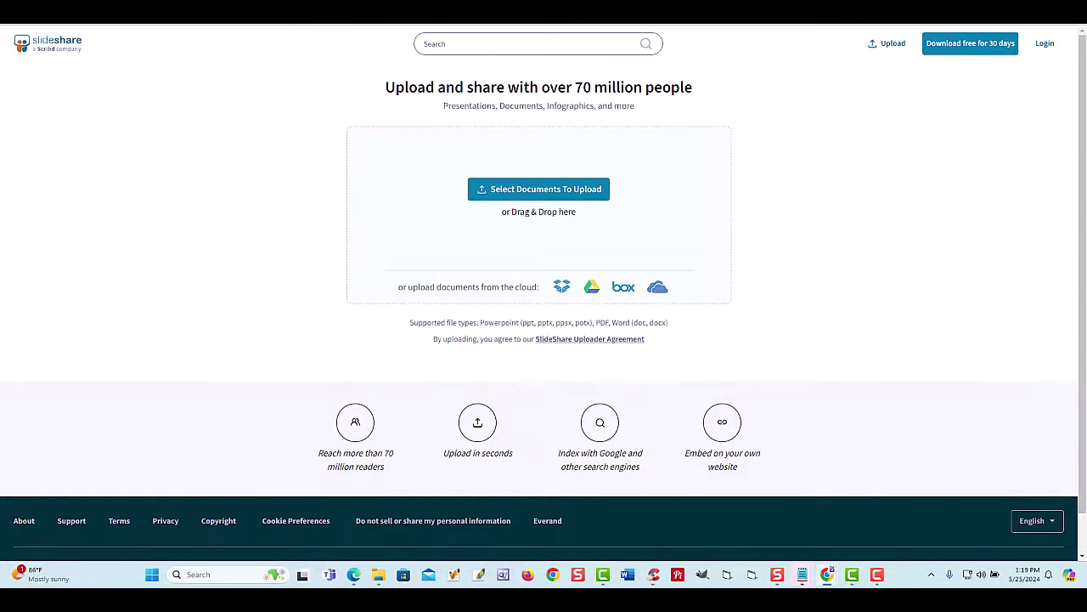
click(323, 12)
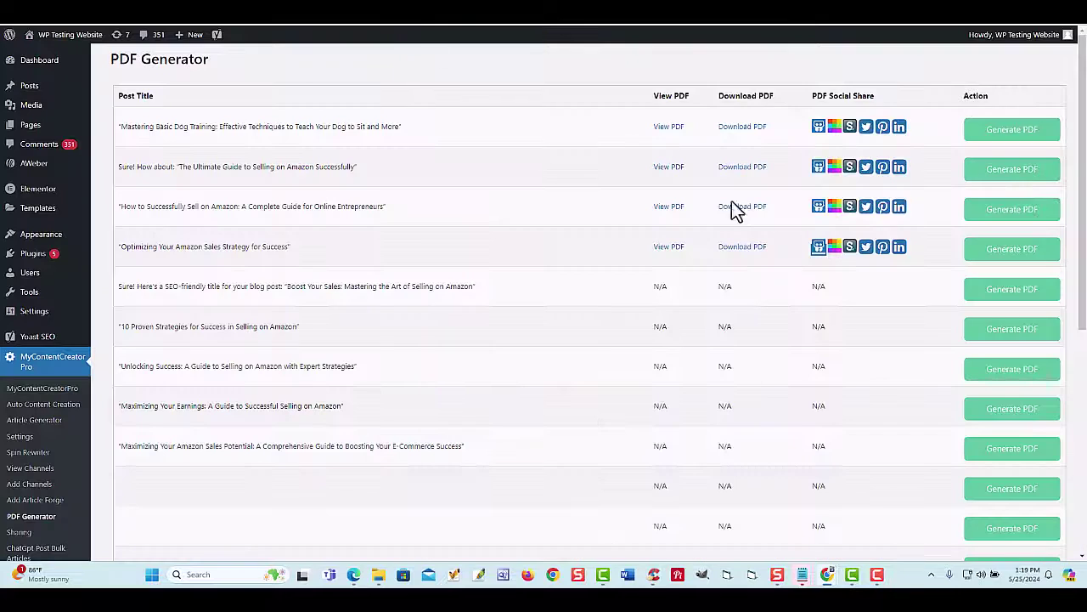
click(828, 253)
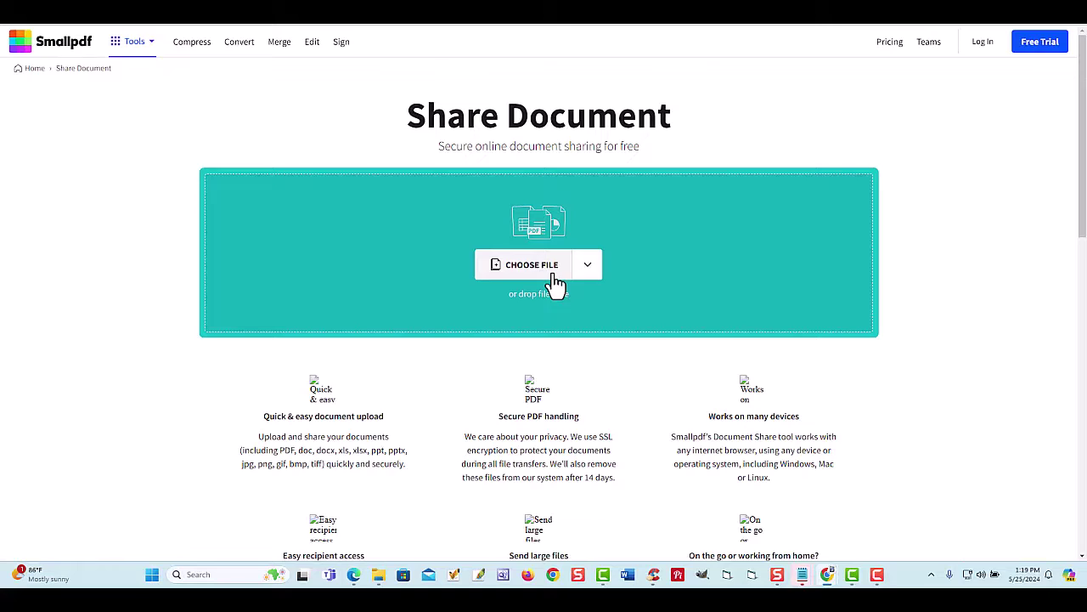
scroll(561, 289, down, 3)
scroll(565, 298, up, 3)
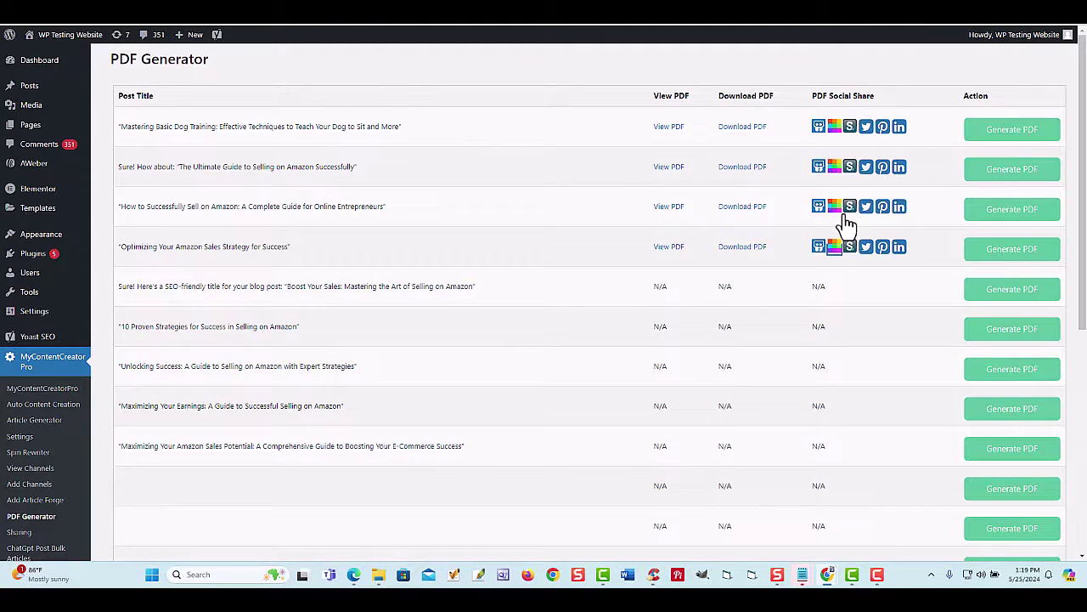
click(850, 254)
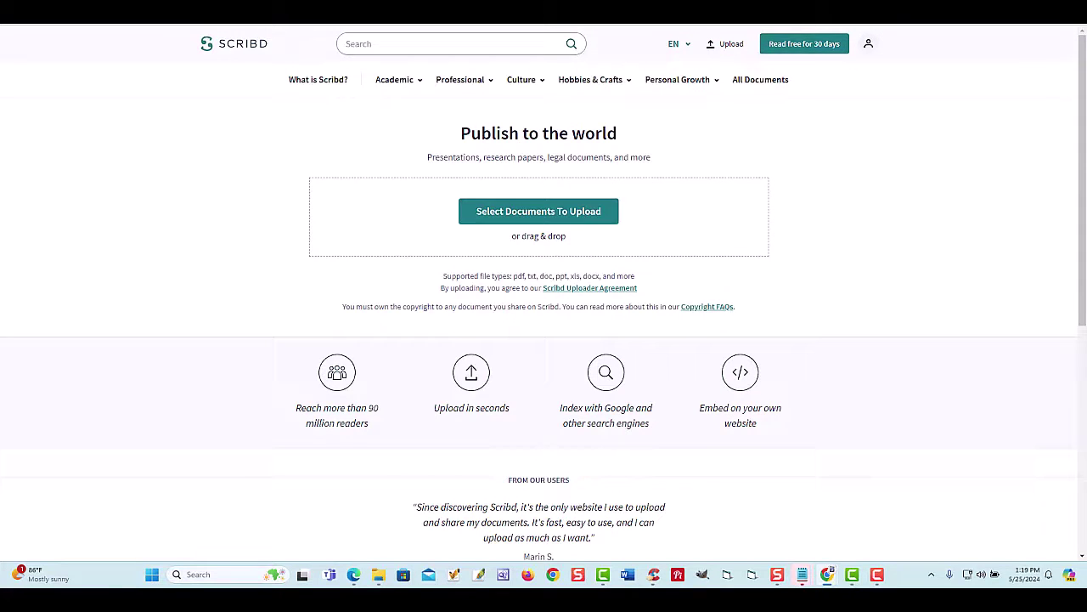
key(ctrl+w)
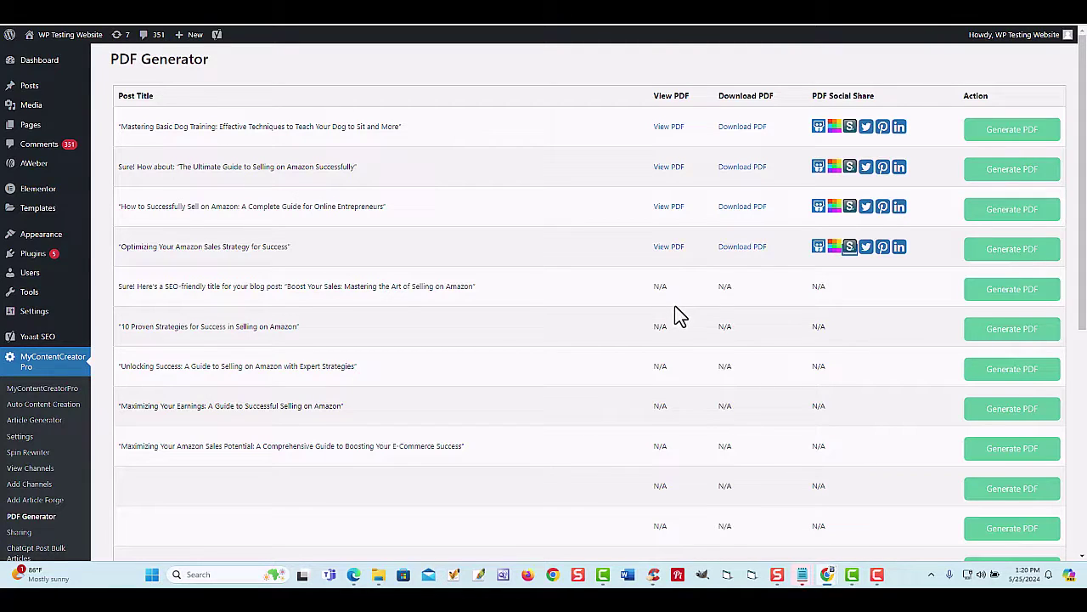
click(1012, 289)
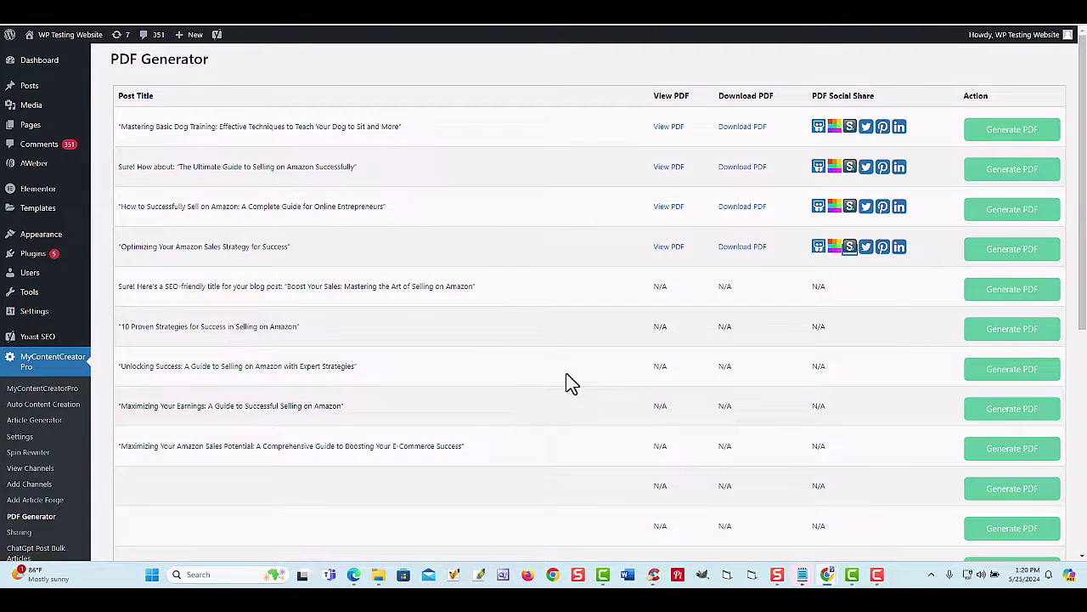